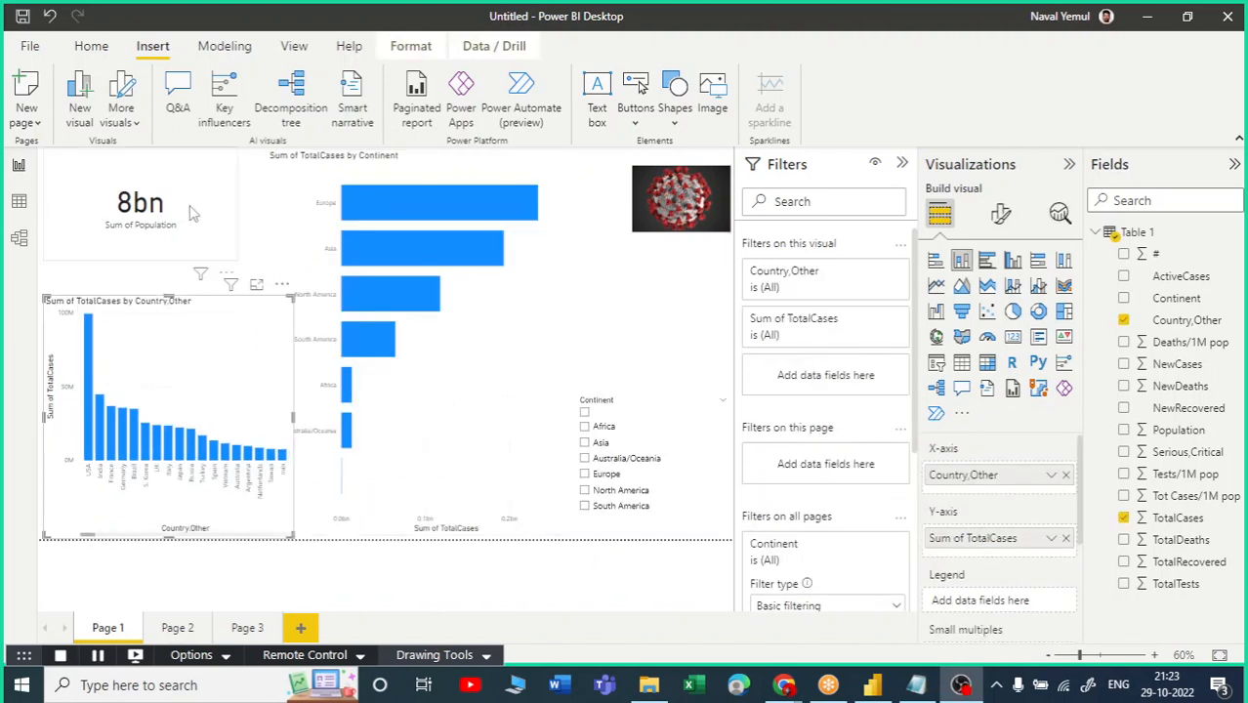
Look over the existing visuals on Page 1 and Page 2, and return to Page 1
{"action": "left_click", "coordinate": [615, 270]}
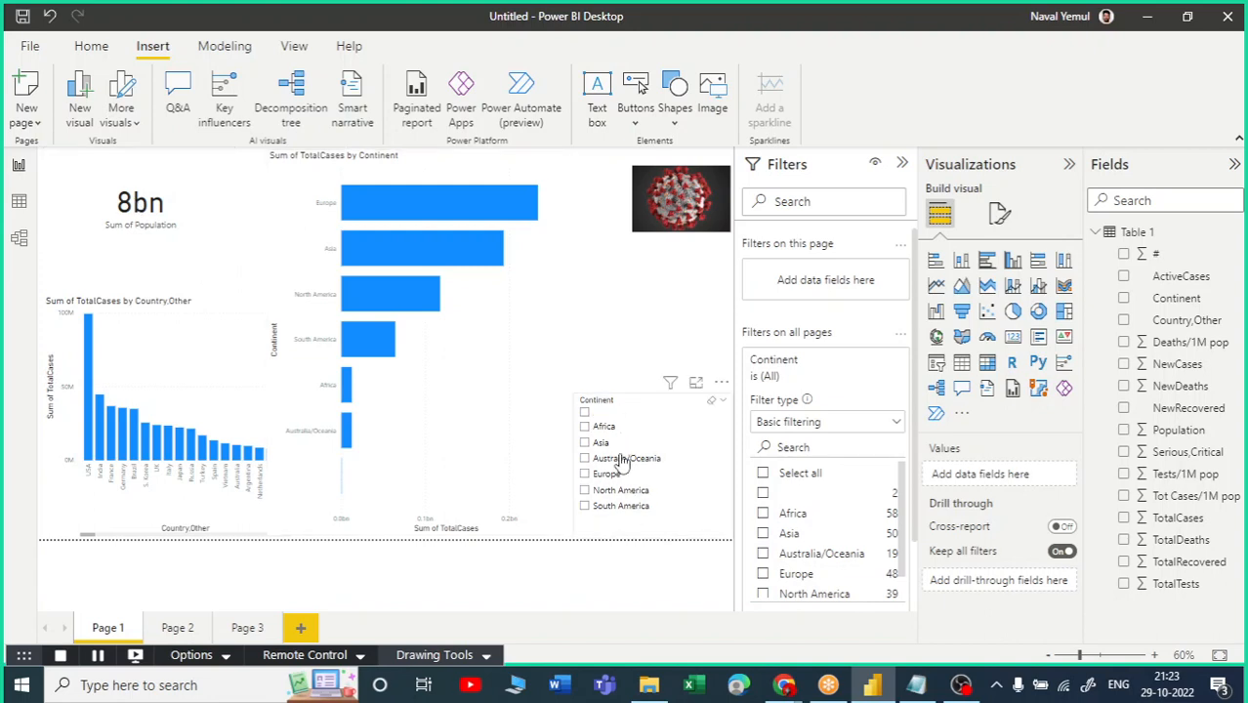
{"action": "left_click", "coordinate": [177, 628]}
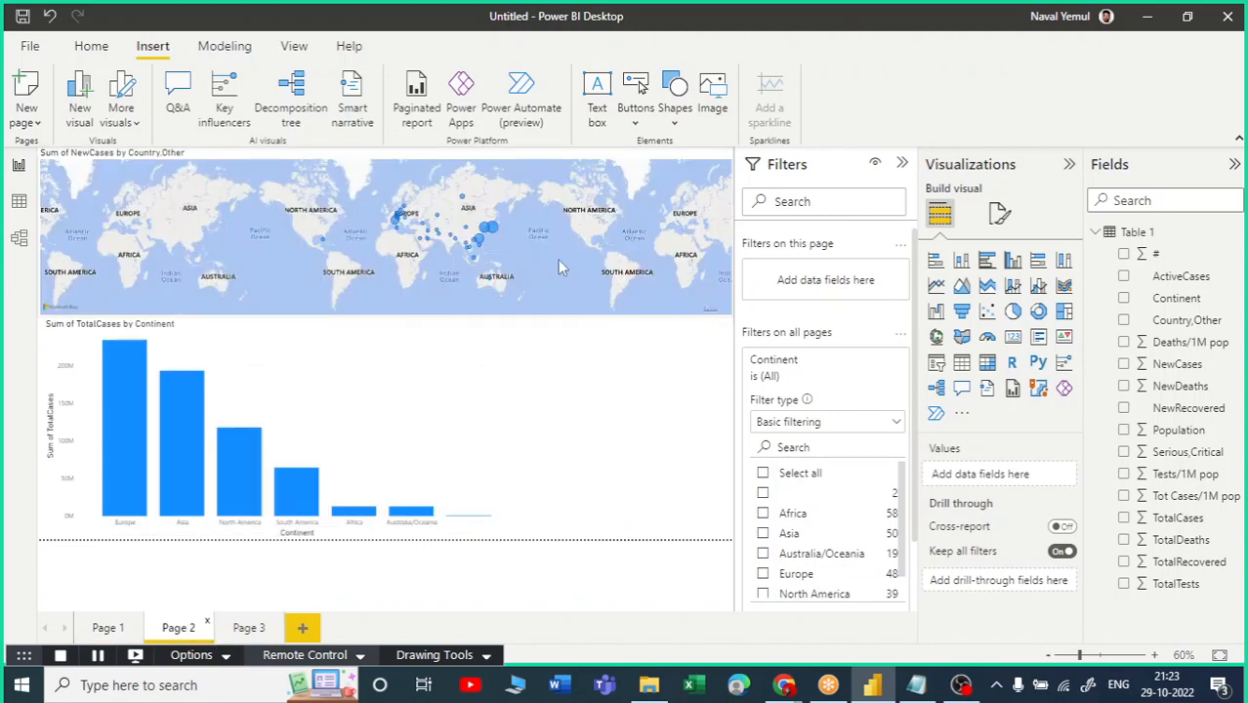
{"action": "left_click", "coordinate": [574, 258]}
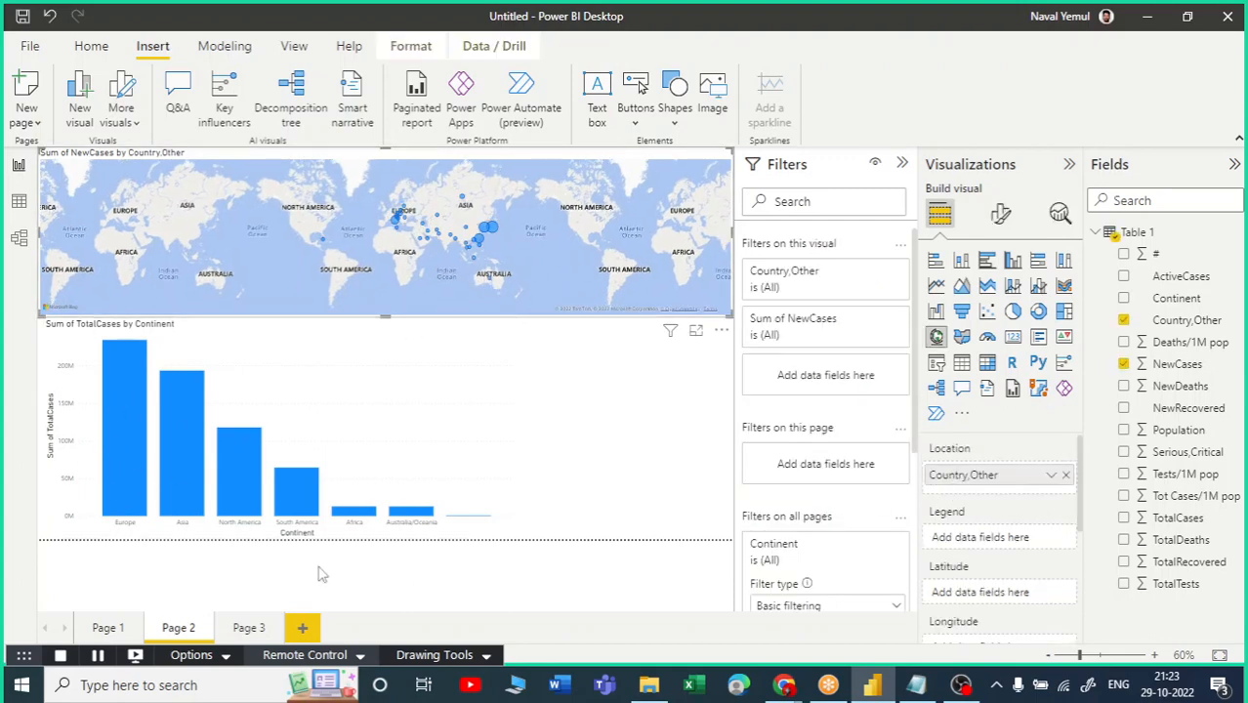
{"action": "left_click", "coordinate": [133, 466]}
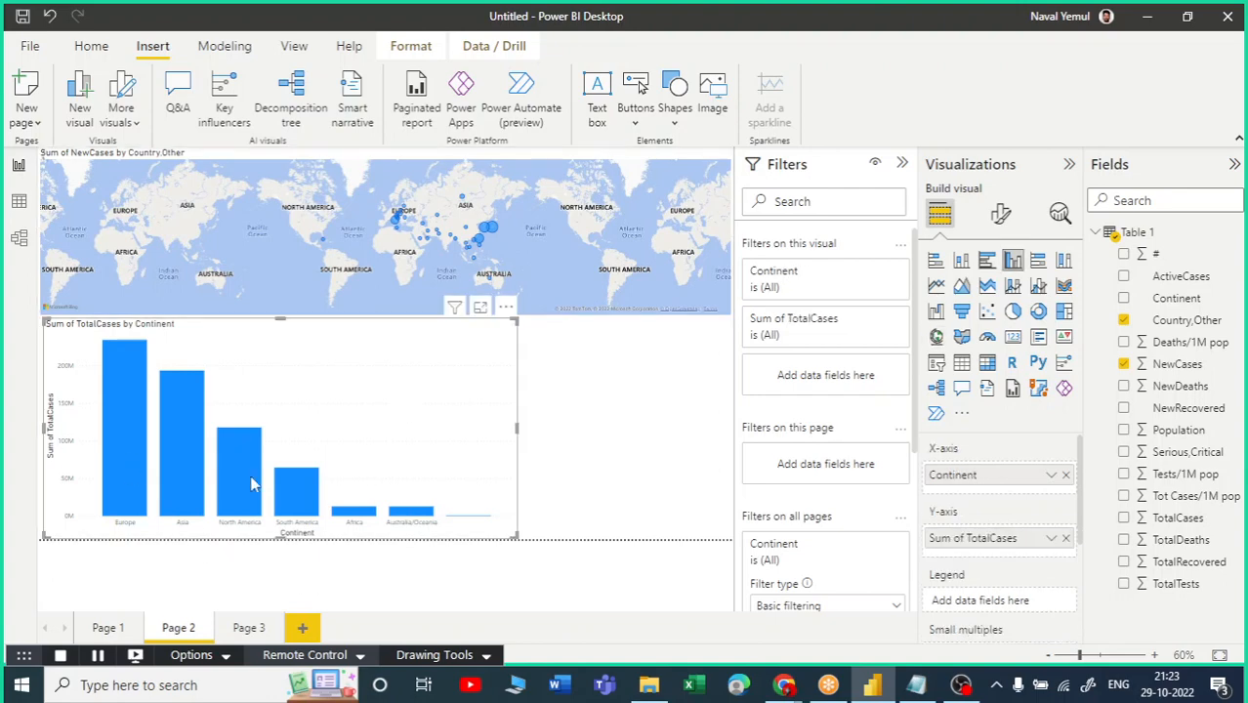
{"action": "left_click", "coordinate": [114, 632]}
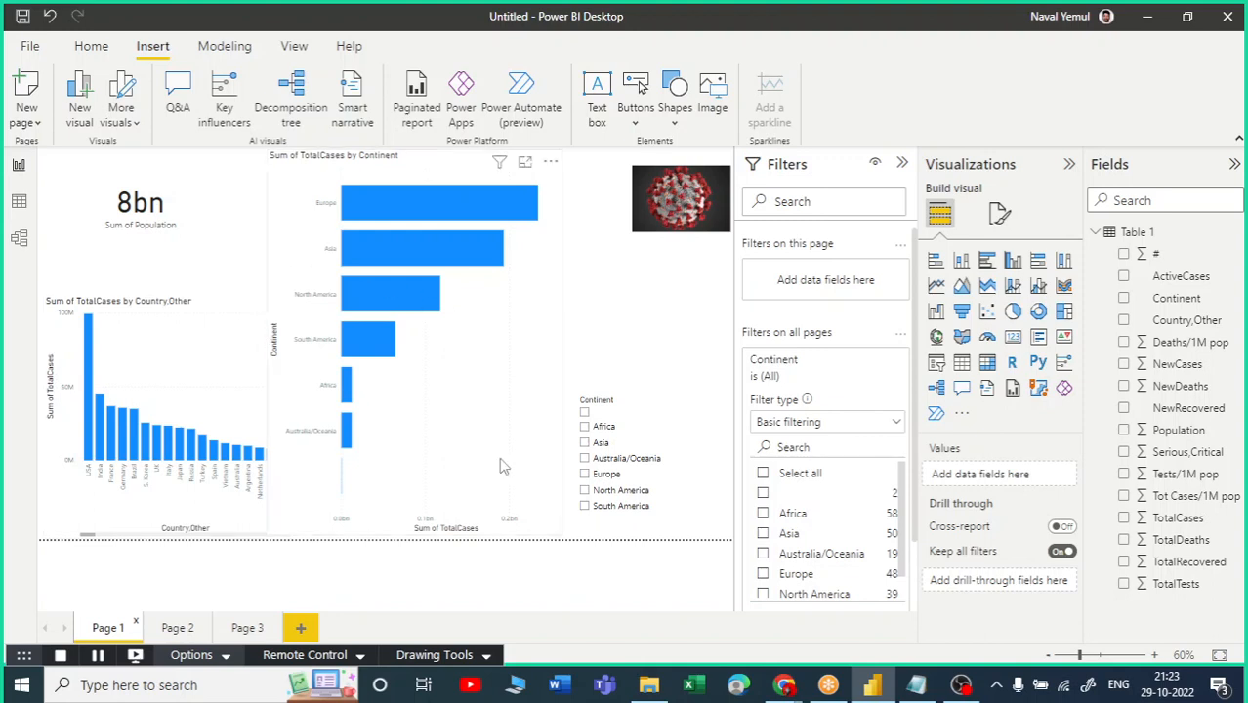
Filter Page 1 to Asia with the Continent slicer and inspect the total cases by country chart in focus mode
{"action": "left_click", "coordinate": [585, 442]}
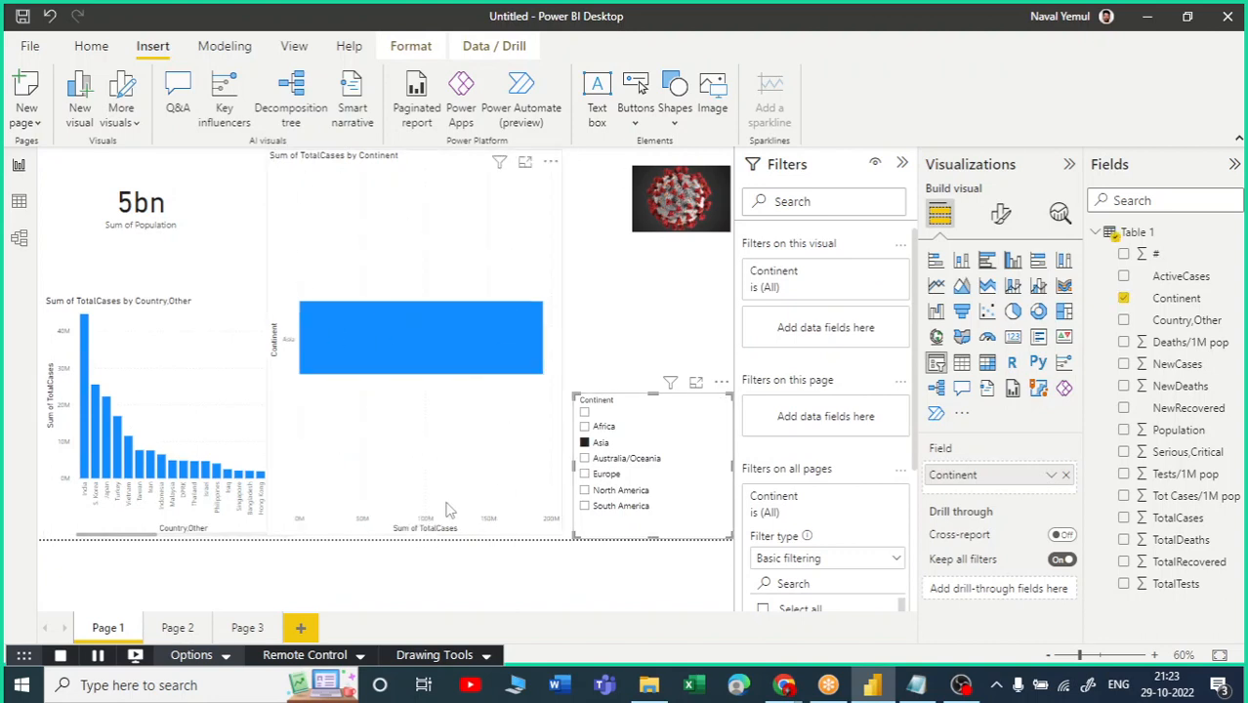
{"action": "left_click", "coordinate": [262, 296]}
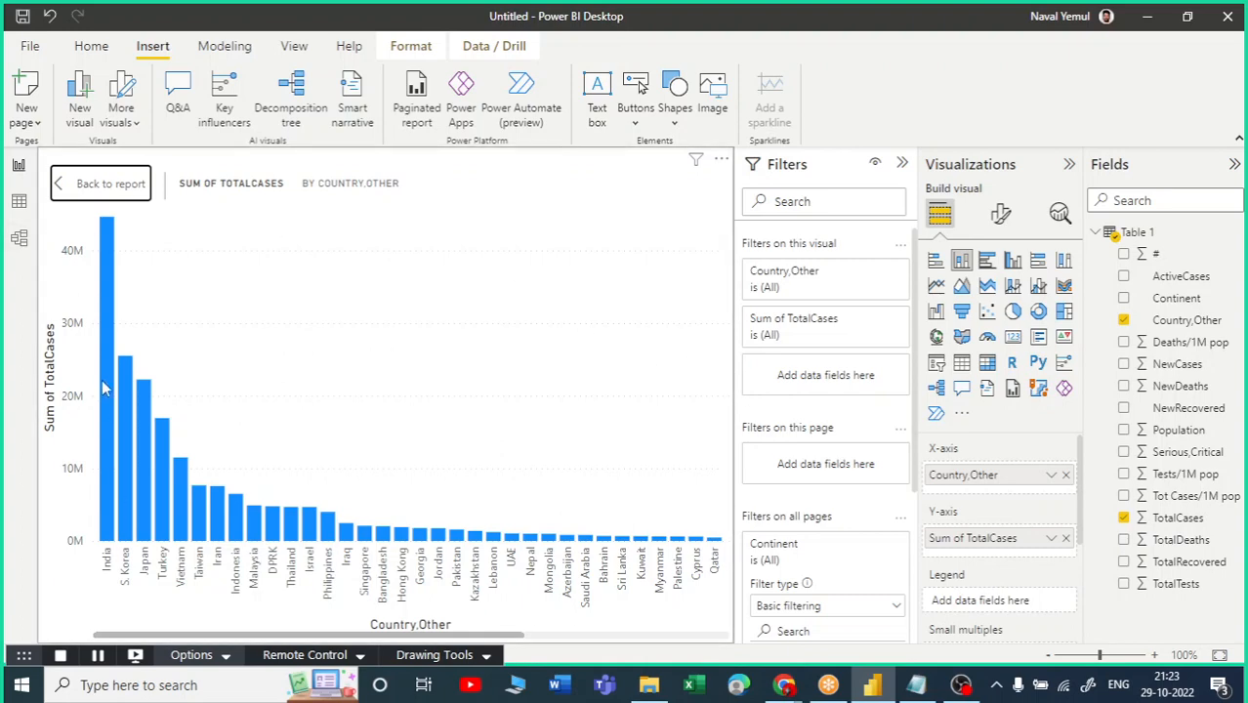
{"action": "left_click", "coordinate": [97, 187]}
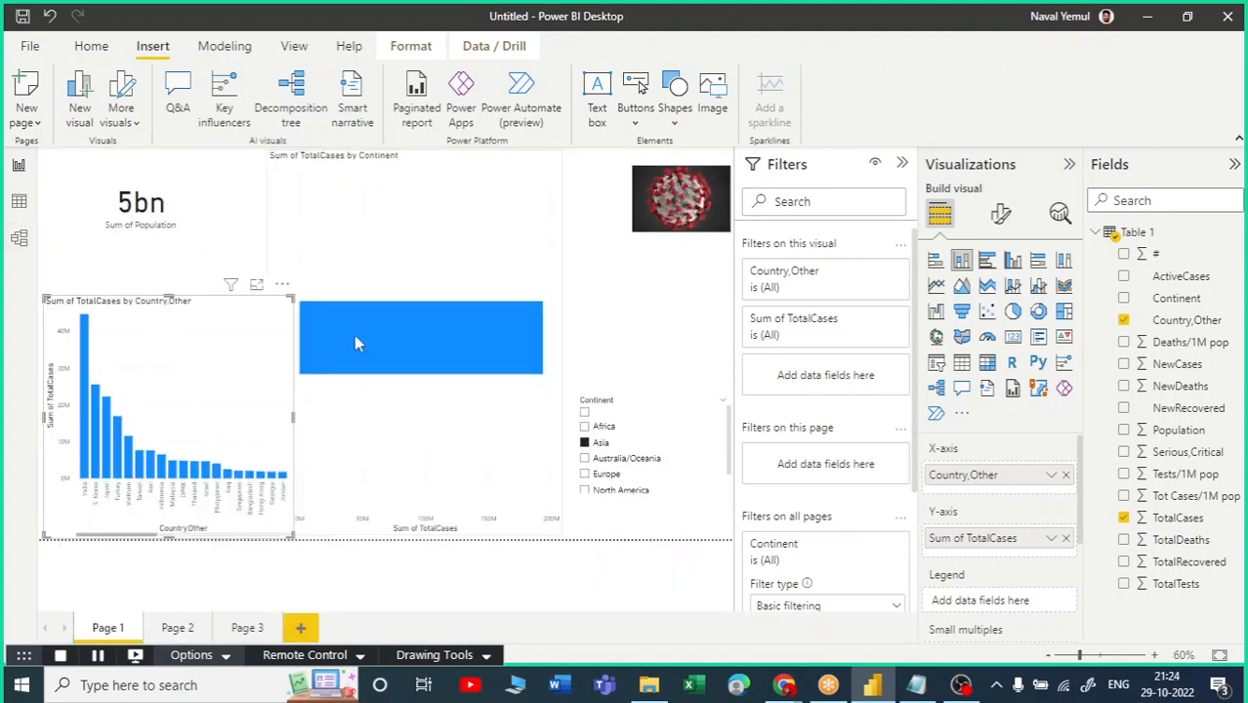
Shrink the total cases by continent bar chart on Page 1 and check whether Page 2 follows the Asia filter
{"action": "left_click", "coordinate": [557, 537]}
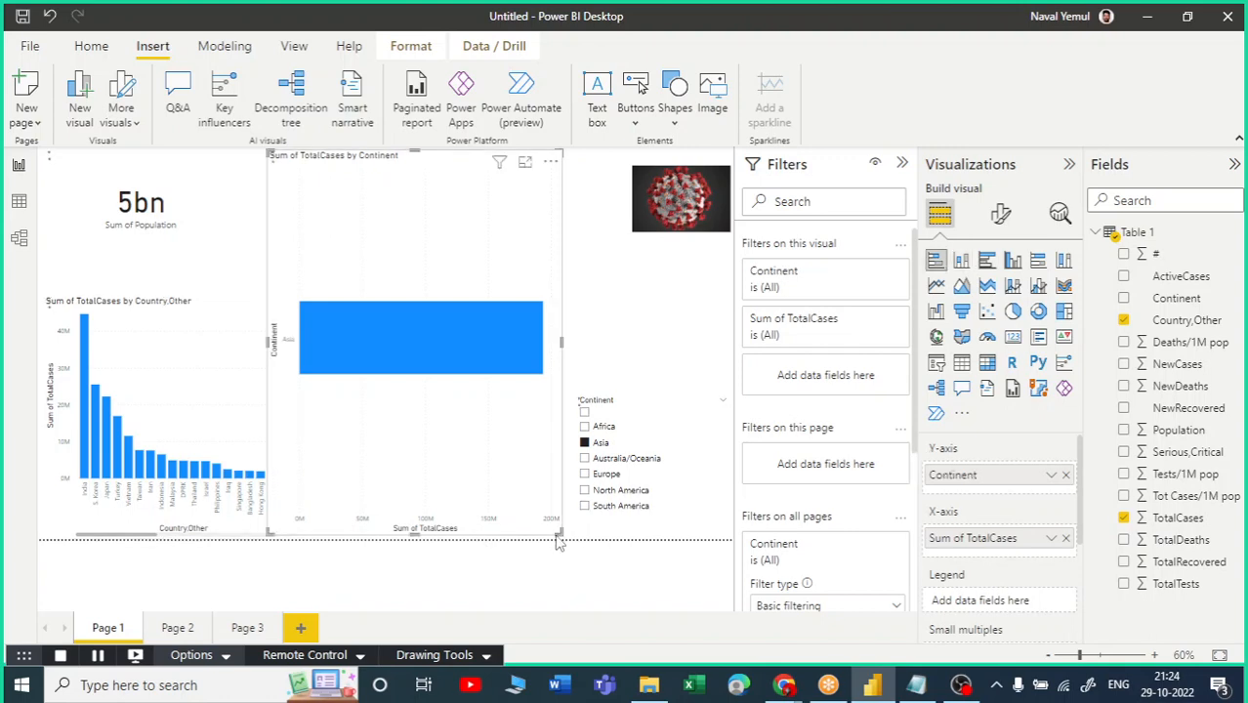
{"action": "left_click_drag", "start_coordinate": [544, 520], "coordinate": [495, 342]}
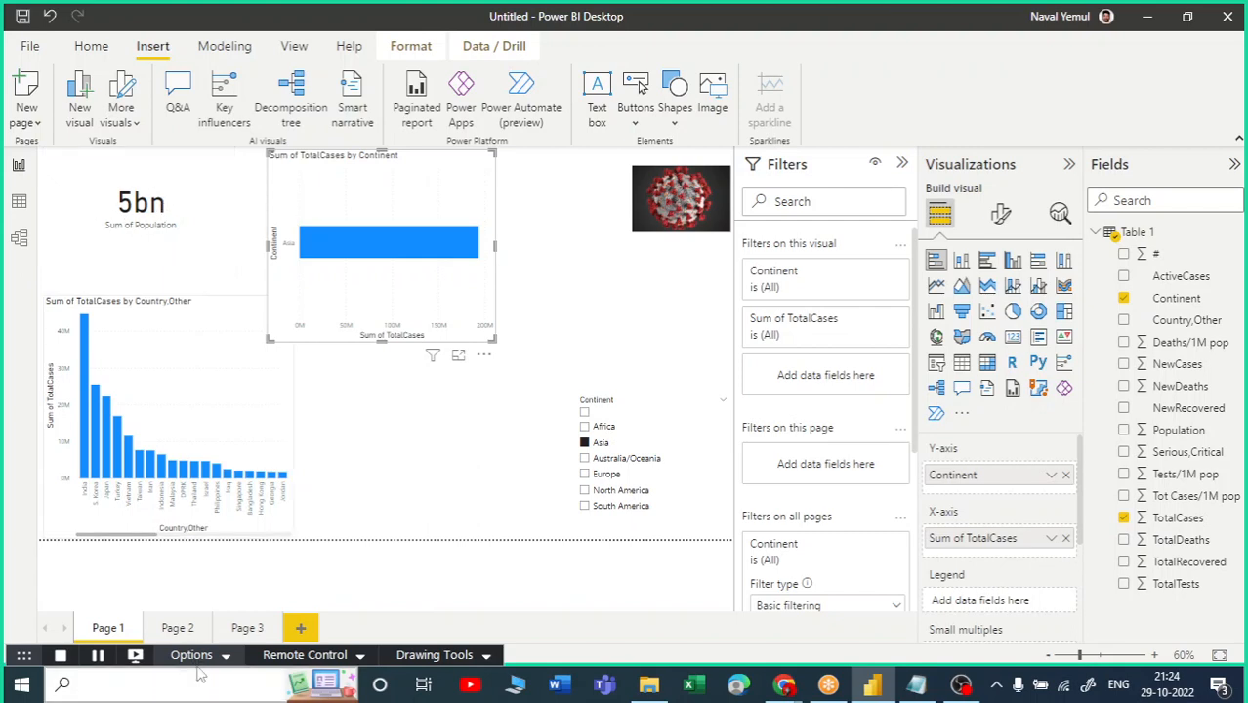
{"action": "left_click", "coordinate": [199, 632]}
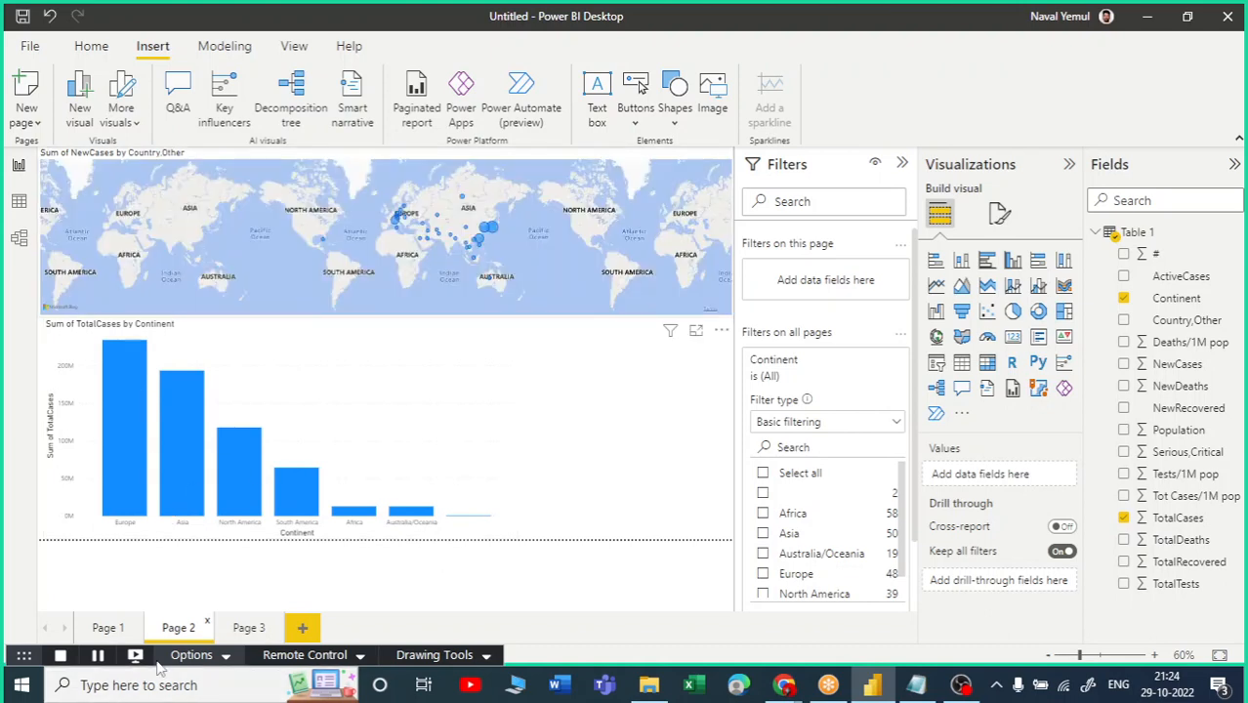
{"action": "left_click", "coordinate": [110, 630]}
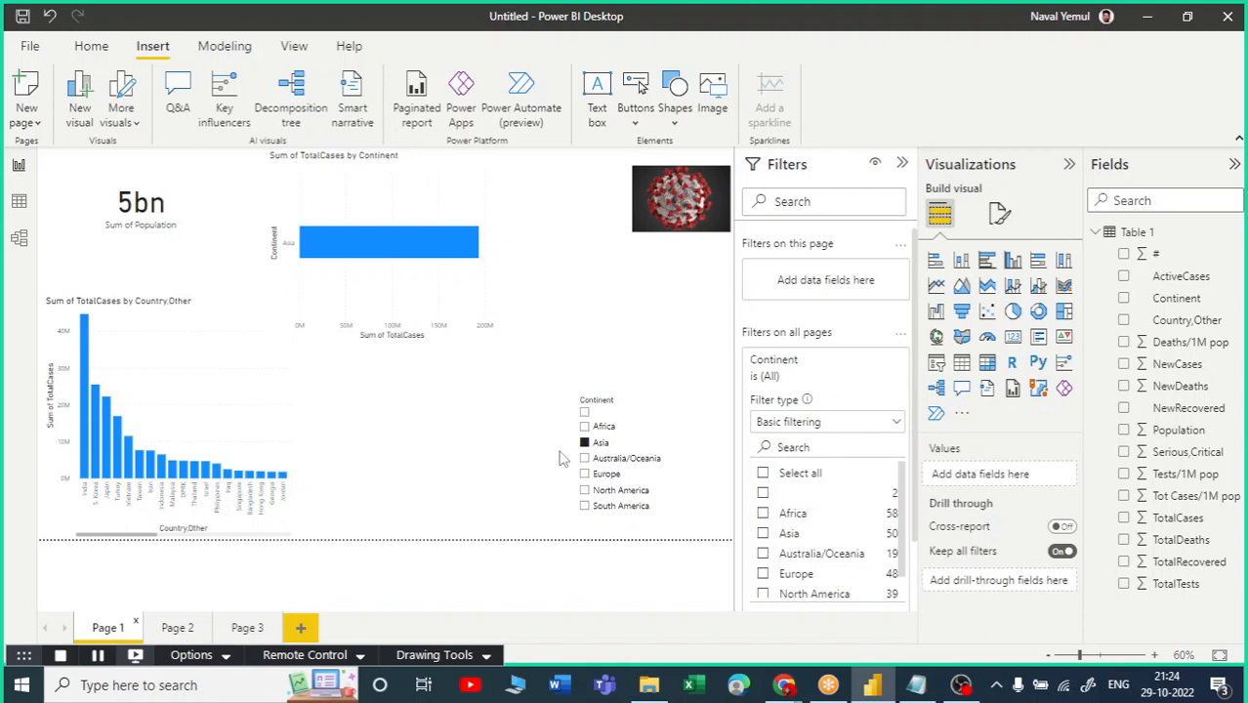
Clear every selection in the Continent slicer on Page 1, including the blank entry
{"action": "left_click", "coordinate": [633, 475]}
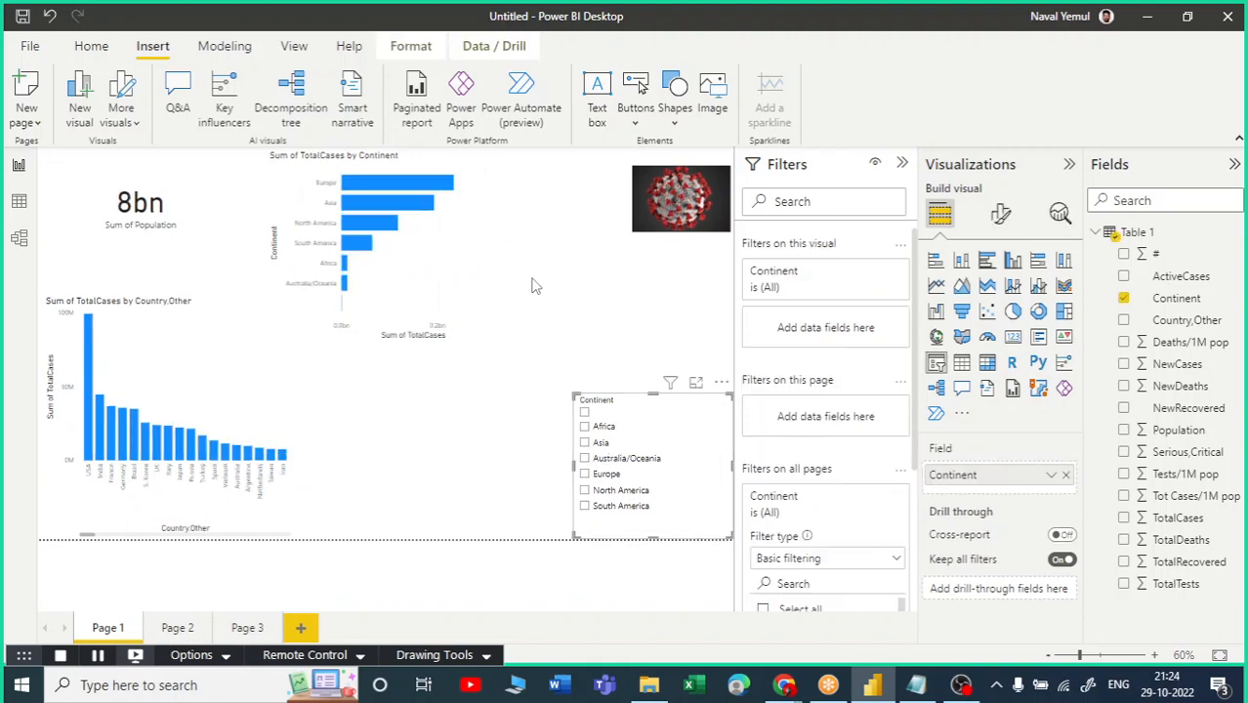
{"action": "left_click", "coordinate": [665, 315]}
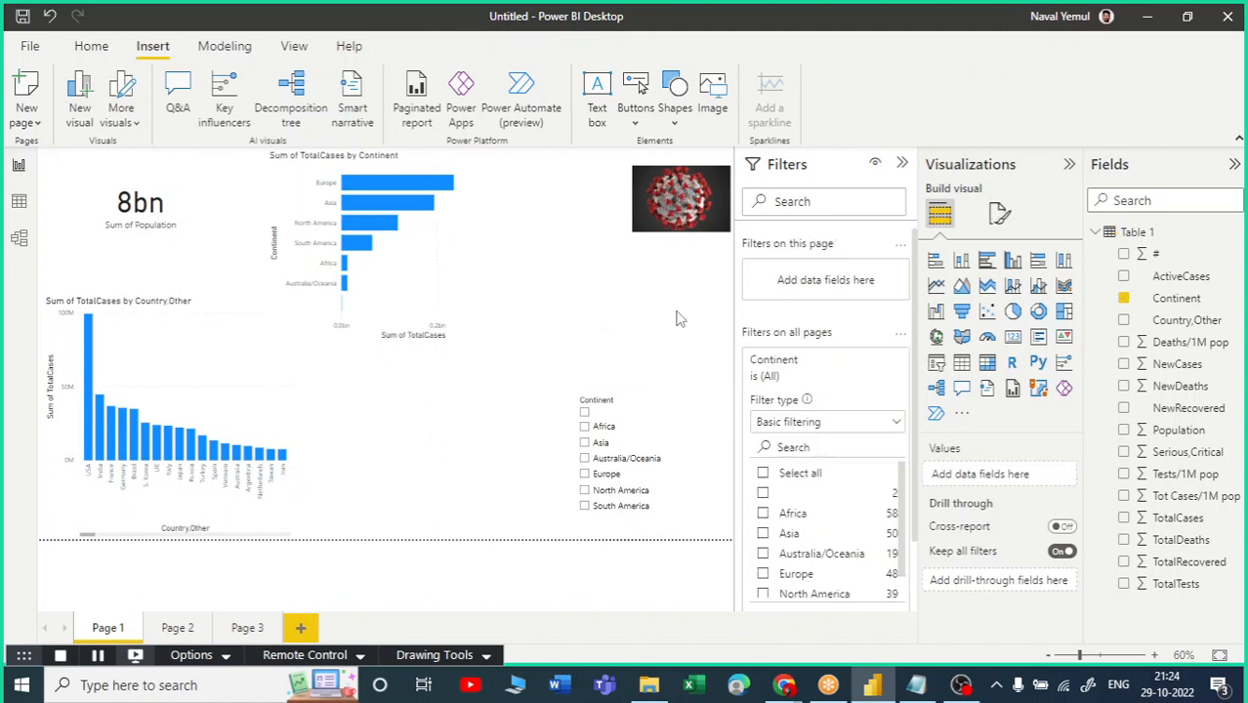
{"action": "left_click", "coordinate": [669, 414]}
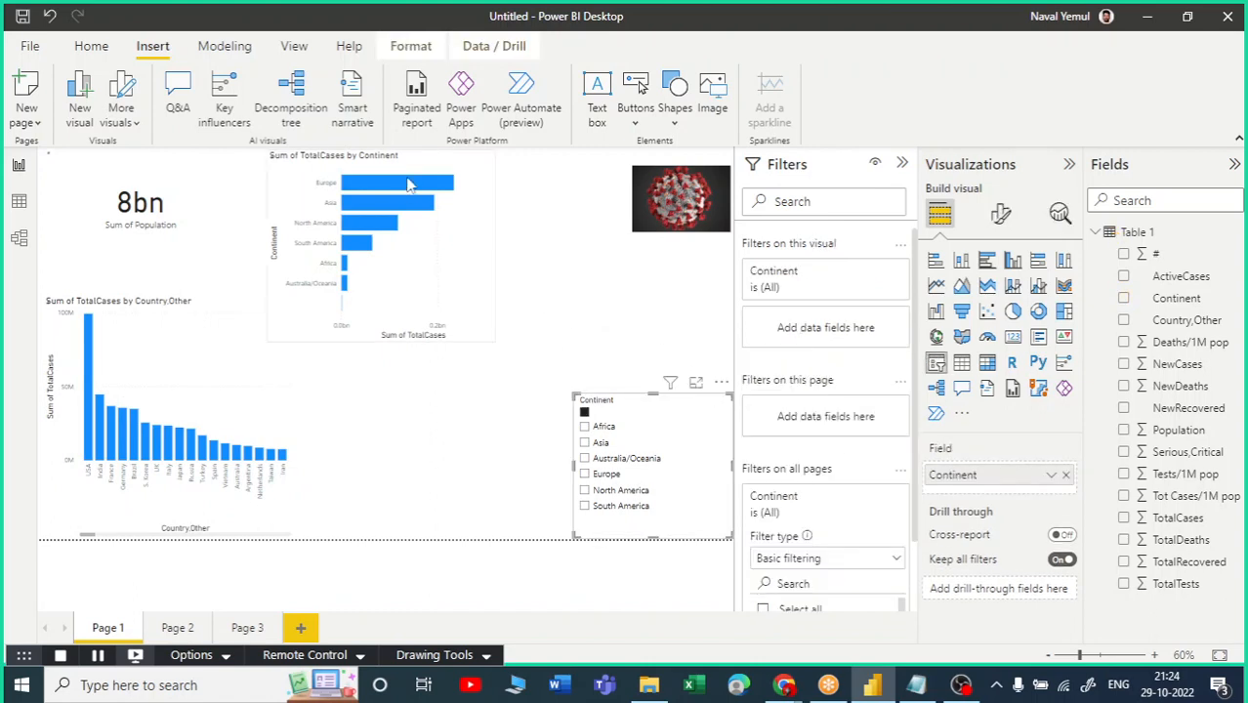
{"action": "left_click", "coordinate": [291, 47]}
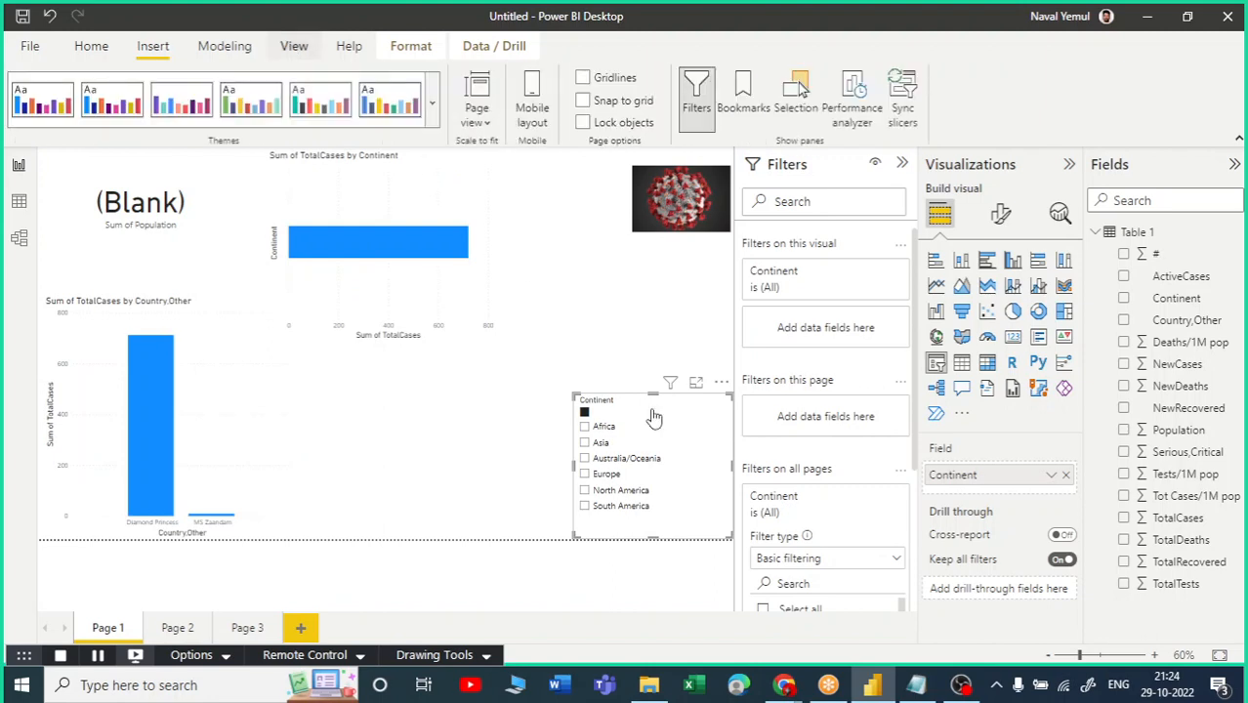
{"action": "left_click", "coordinate": [587, 414]}
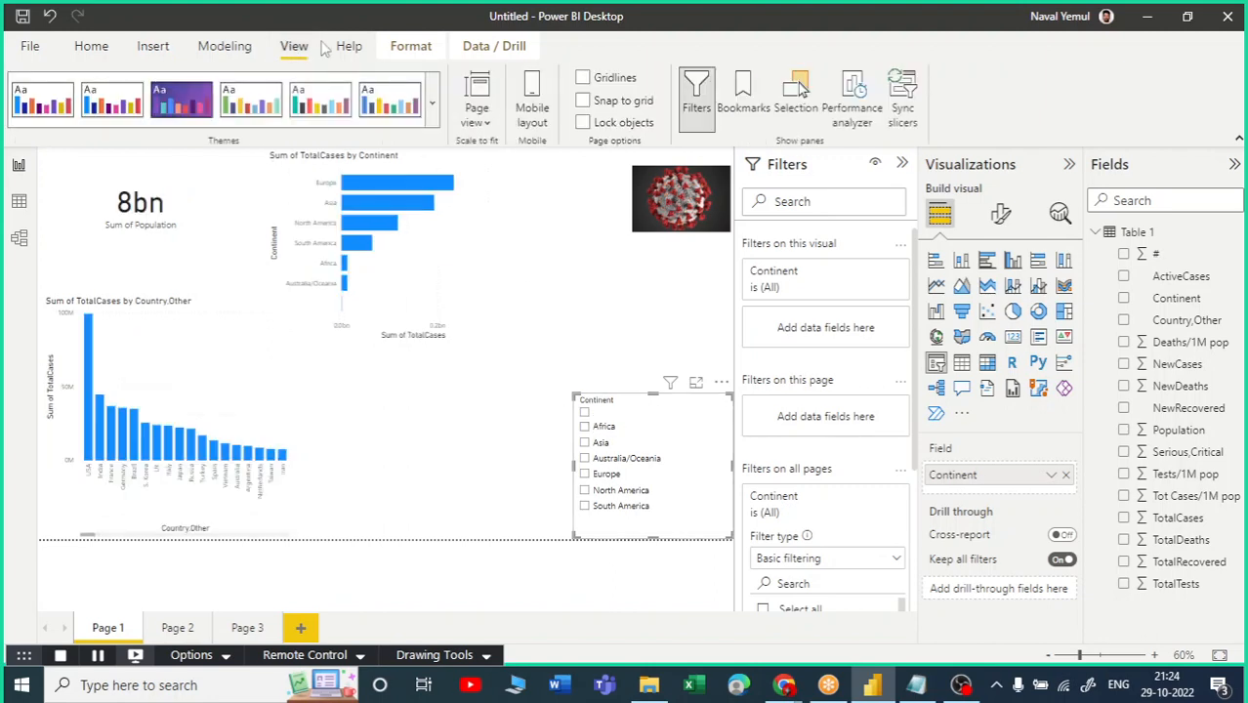
Use Sync slicers to sync the Continent slicer across Page 1 and Page 2
{"action": "left_click", "coordinate": [904, 95]}
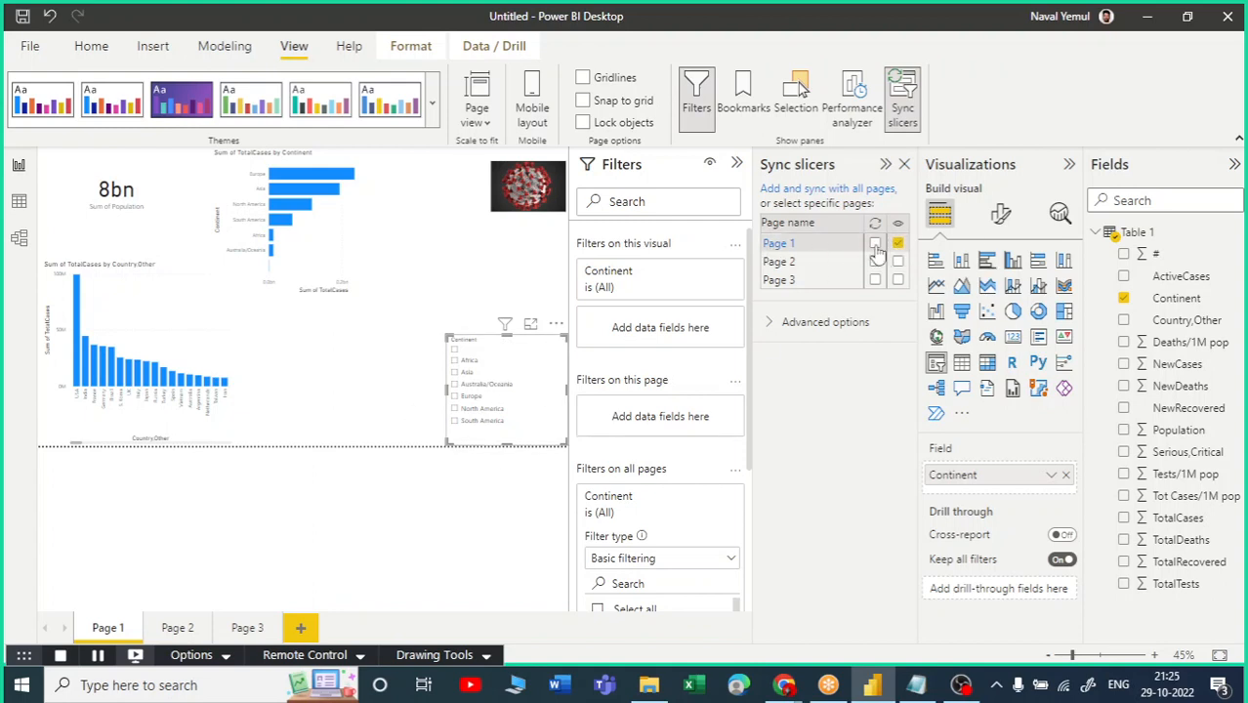
{"action": "left_click", "coordinate": [875, 244]}
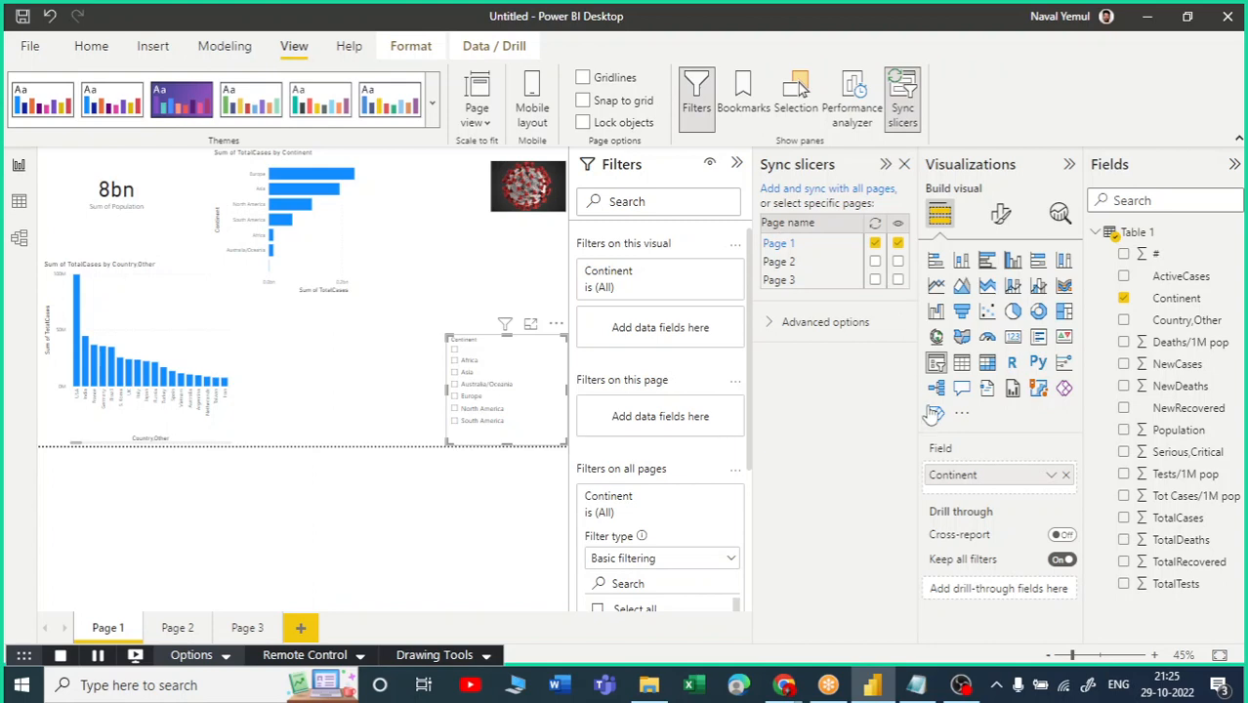
{"action": "left_click", "coordinate": [875, 261]}
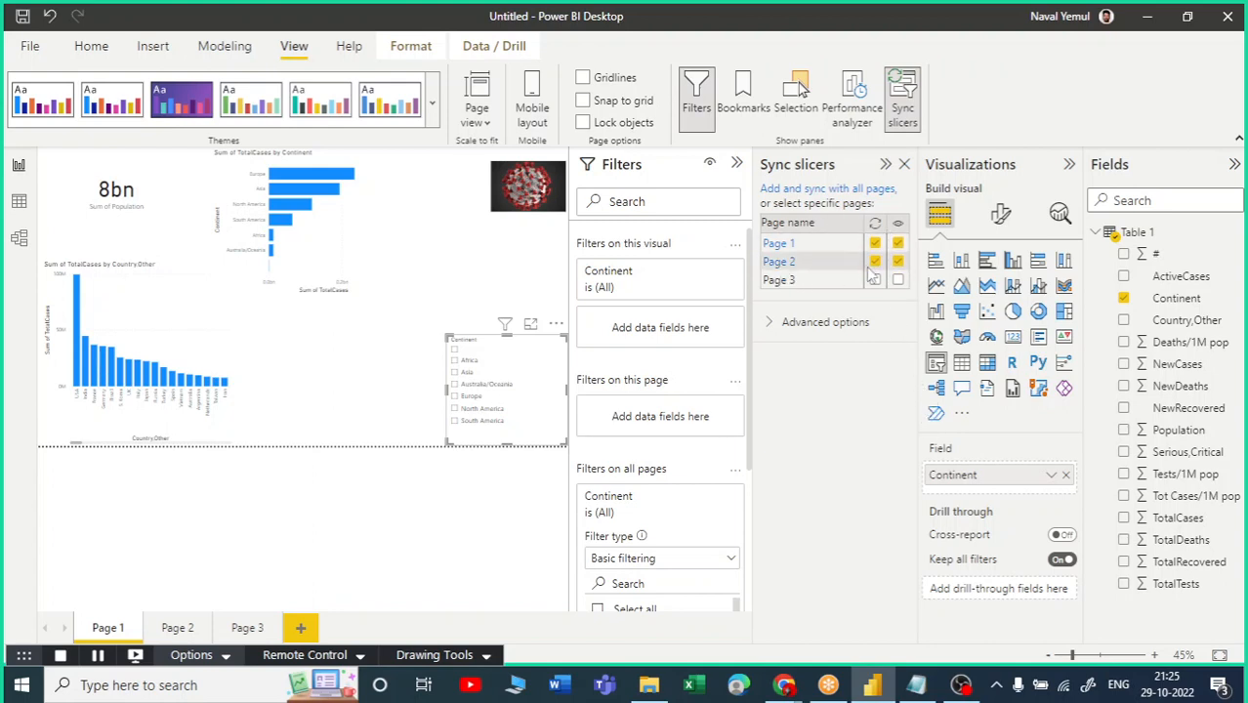
Select Asia as the only continent in the synced slicer on Page 1
{"action": "left_click", "coordinate": [456, 376]}
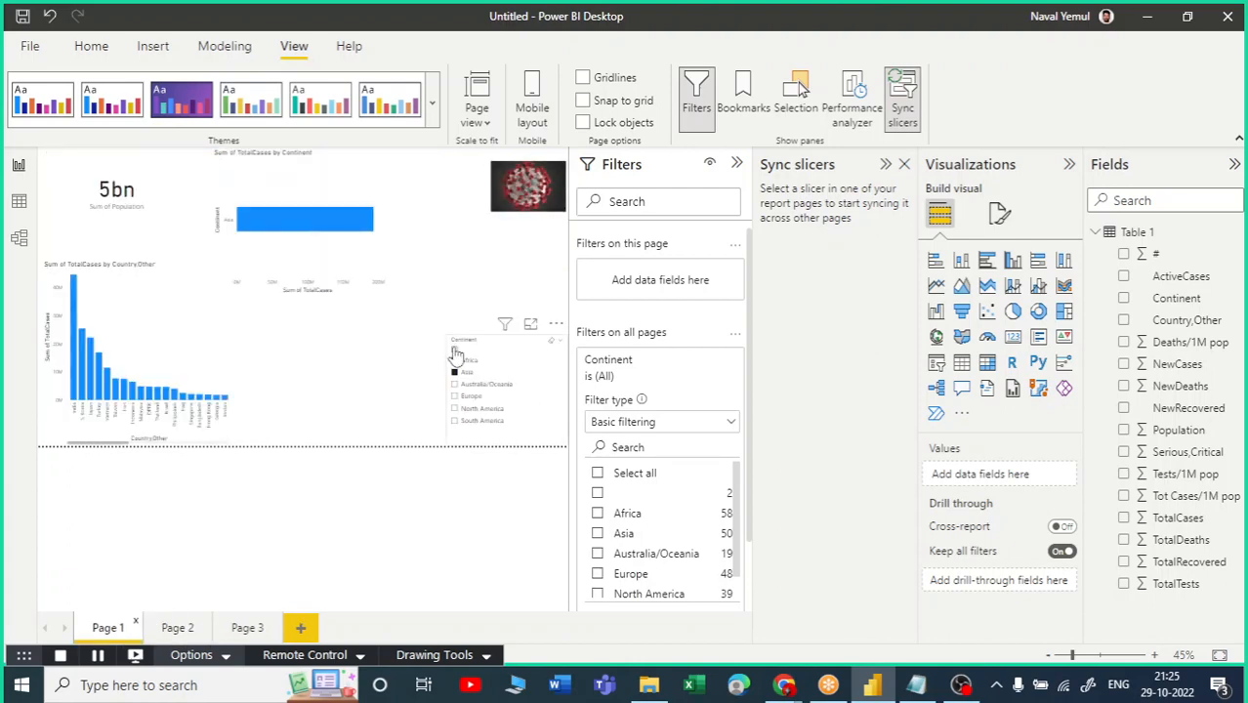
{"action": "left_click", "coordinate": [526, 367]}
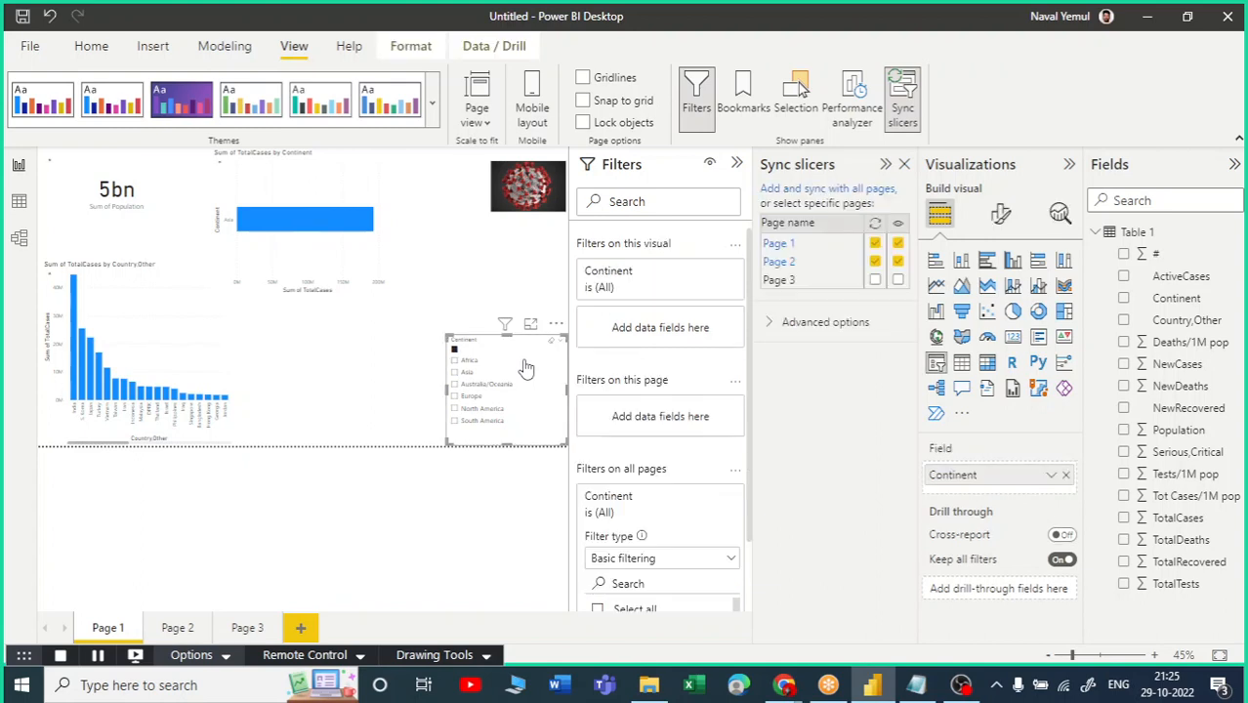
{"action": "left_click", "coordinate": [456, 372]}
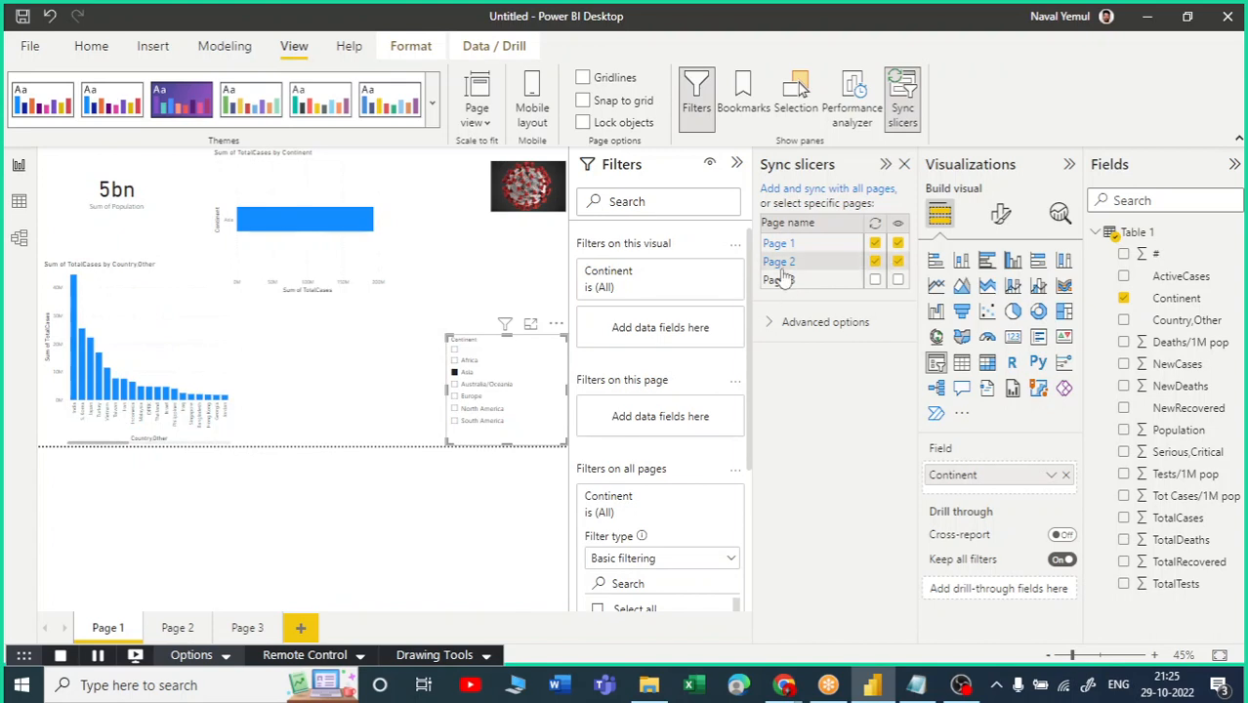
Hide the synced Continent slicer on Page 2 while keeping it synced, and check that page's visuals
{"action": "left_click", "coordinate": [875, 261]}
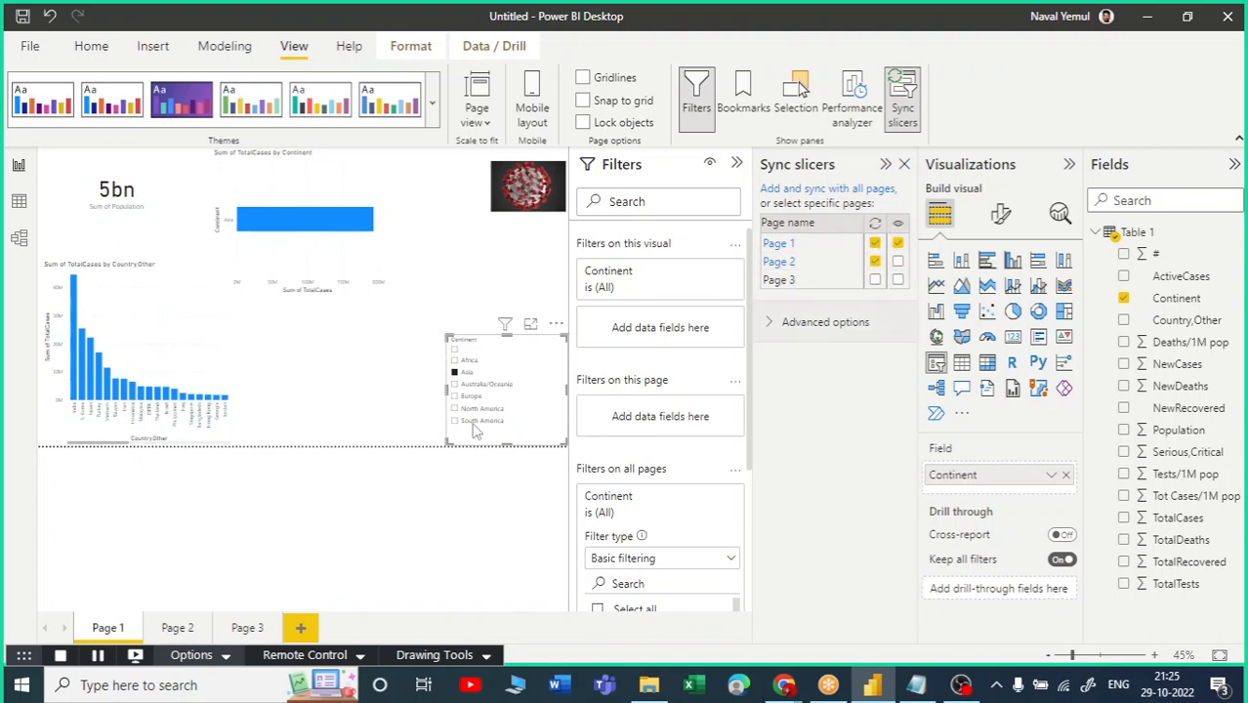
{"action": "left_click", "coordinate": [192, 629]}
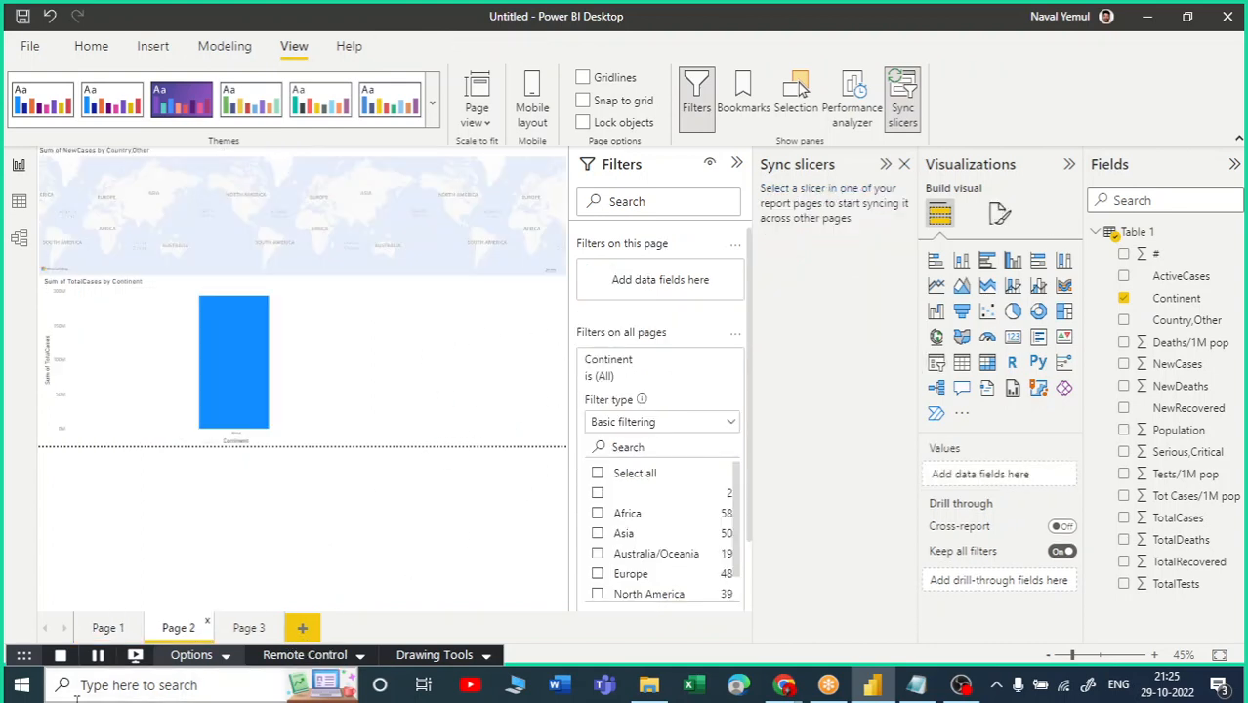
{"action": "left_click", "coordinate": [107, 628]}
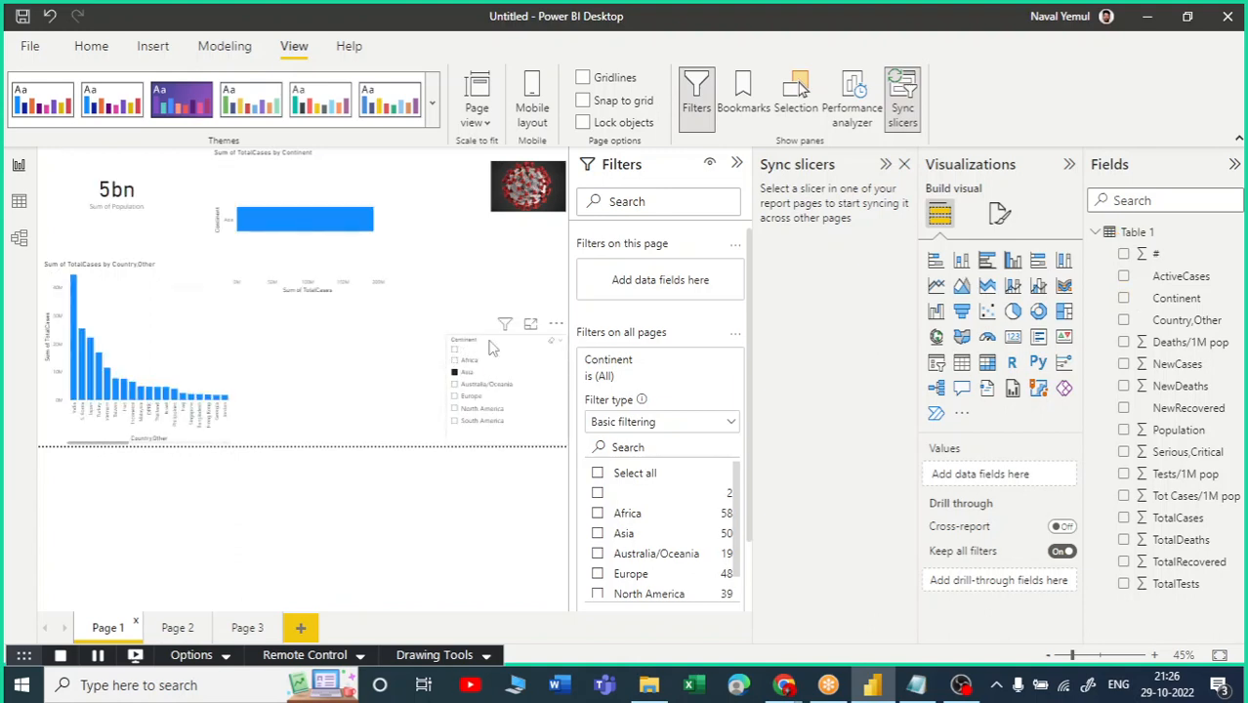
Enlarge the Continent slicer on Page 1, keeping Asia selected, and check Page 2 again
{"action": "left_click", "coordinate": [471, 341]}
{"action": "left_click_drag", "start_coordinate": [448, 336], "coordinate": [435, 256]}
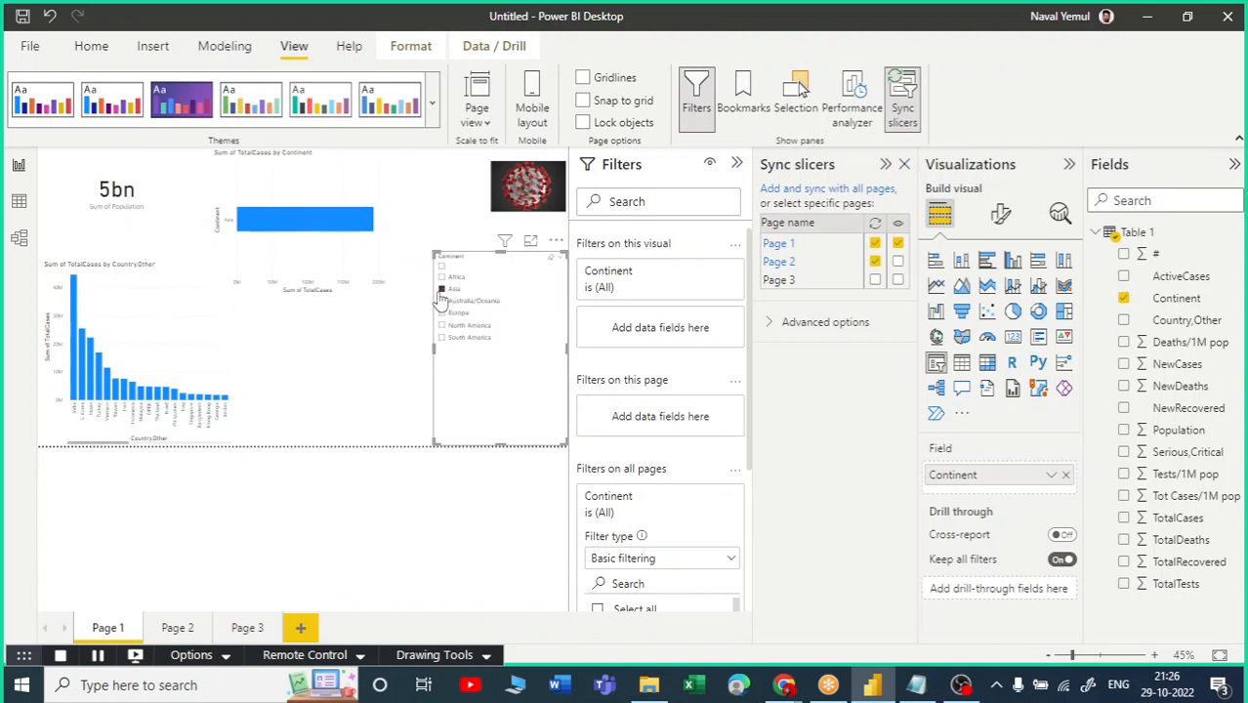
{"action": "left_click", "coordinate": [442, 292]}
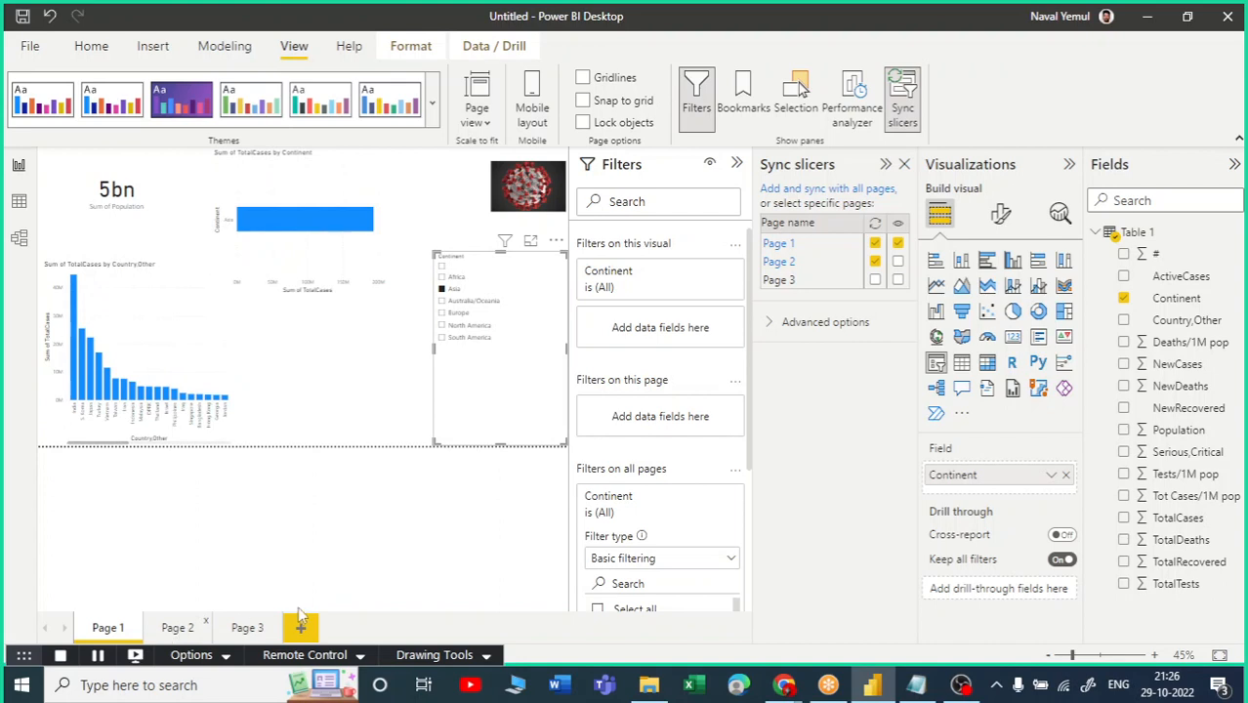
{"action": "left_click", "coordinate": [178, 627]}
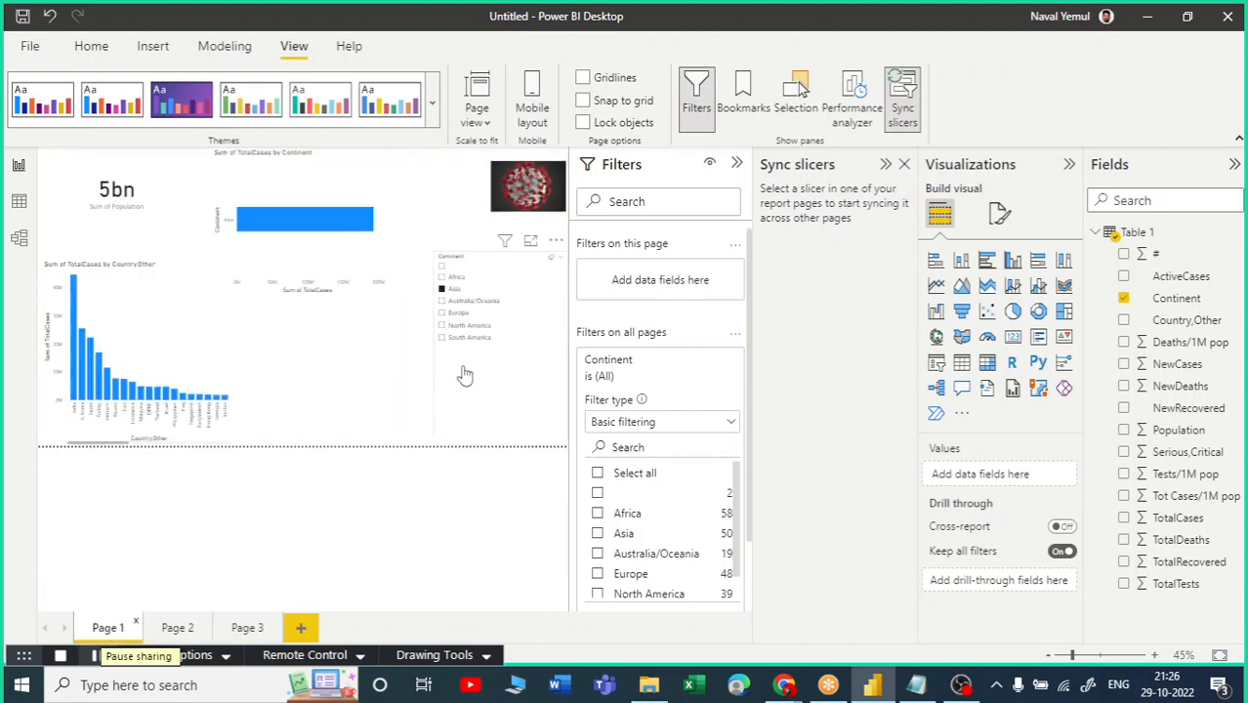
Select Europe in the Continent slicer on Page 1 and check the synced filter on Page 2
{"action": "left_click", "coordinate": [442, 313]}
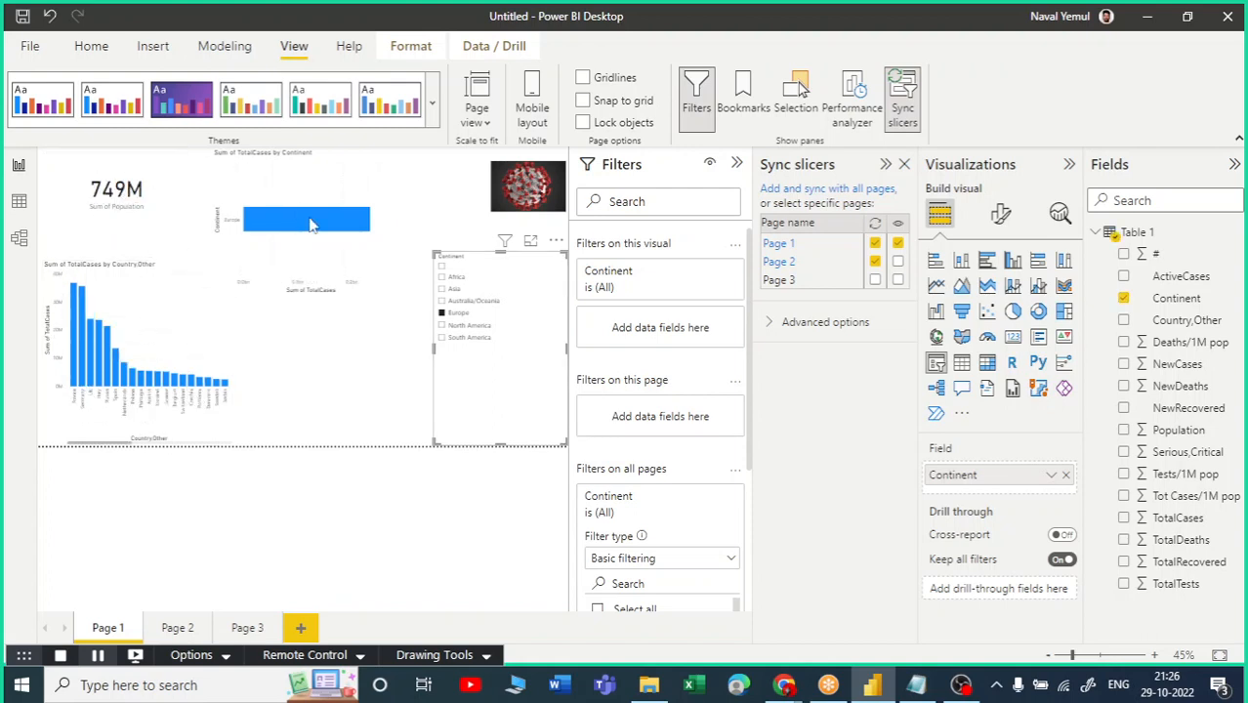
{"action": "left_click", "coordinate": [186, 631]}
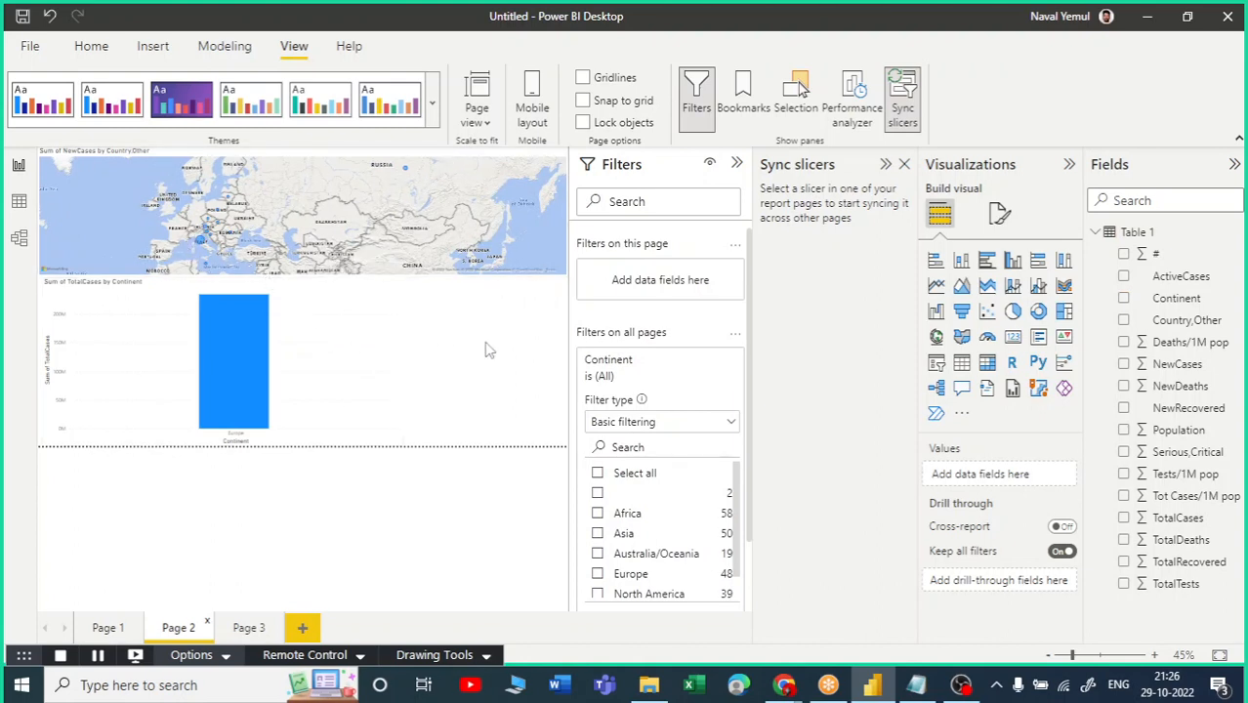
Switch to Notepad to review the Coronavirus report task list
{"action": "key", "text": "alt+Tab"}
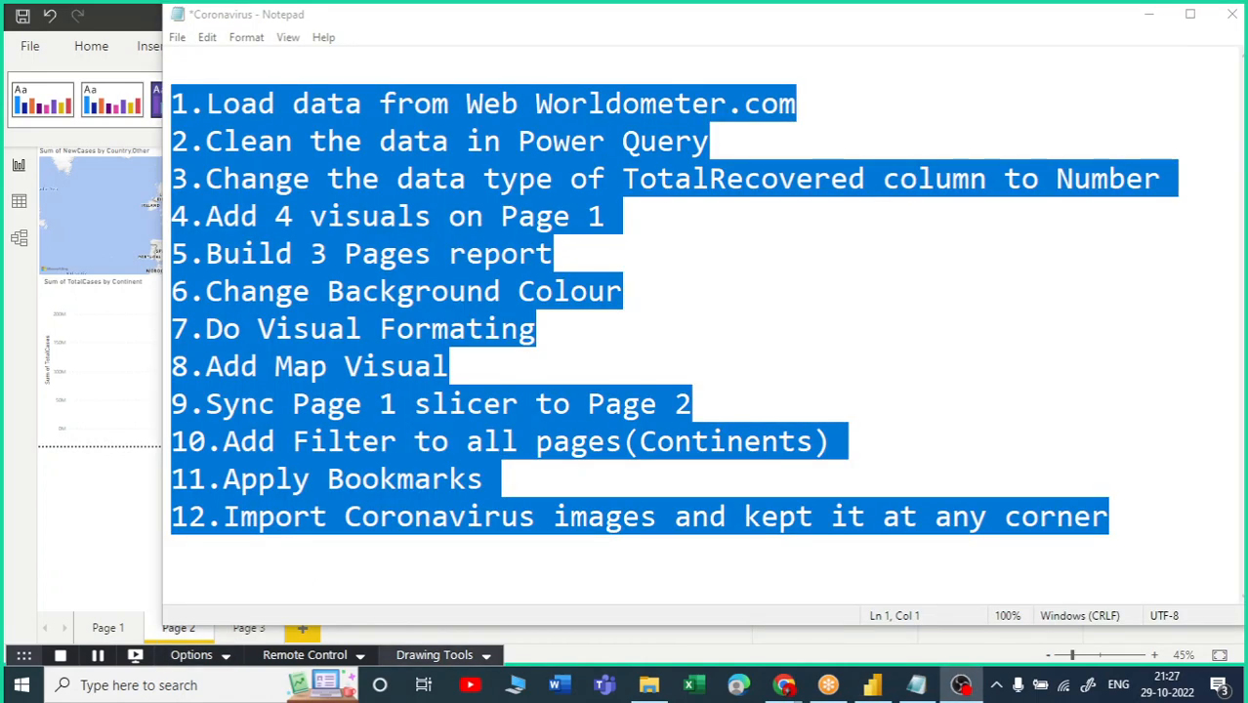